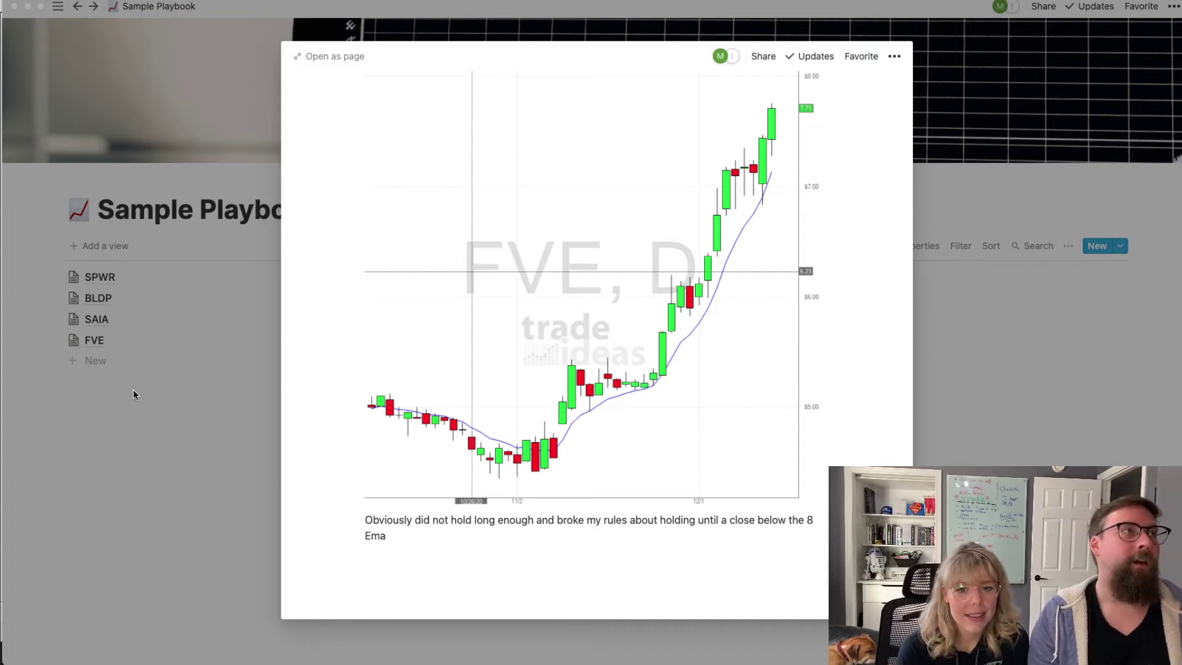
Close the FVE entry of the Sample Playbook and open the shared trade winners page
click(149, 362)
click(150, 361)
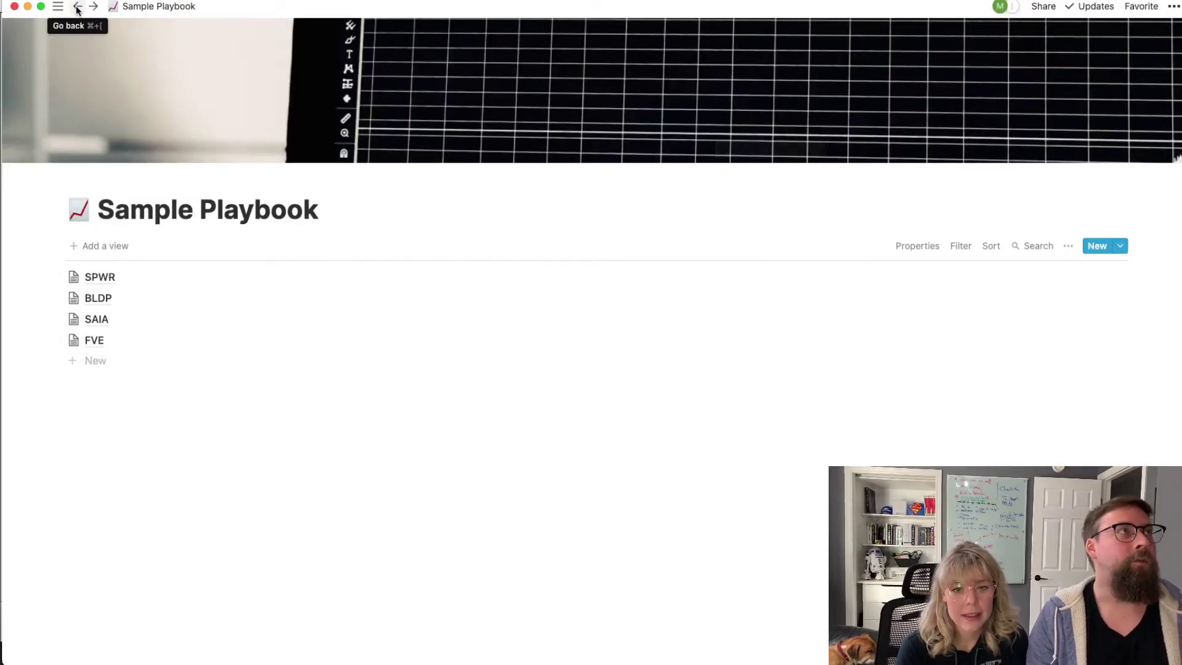
mouse_move(7, 88)
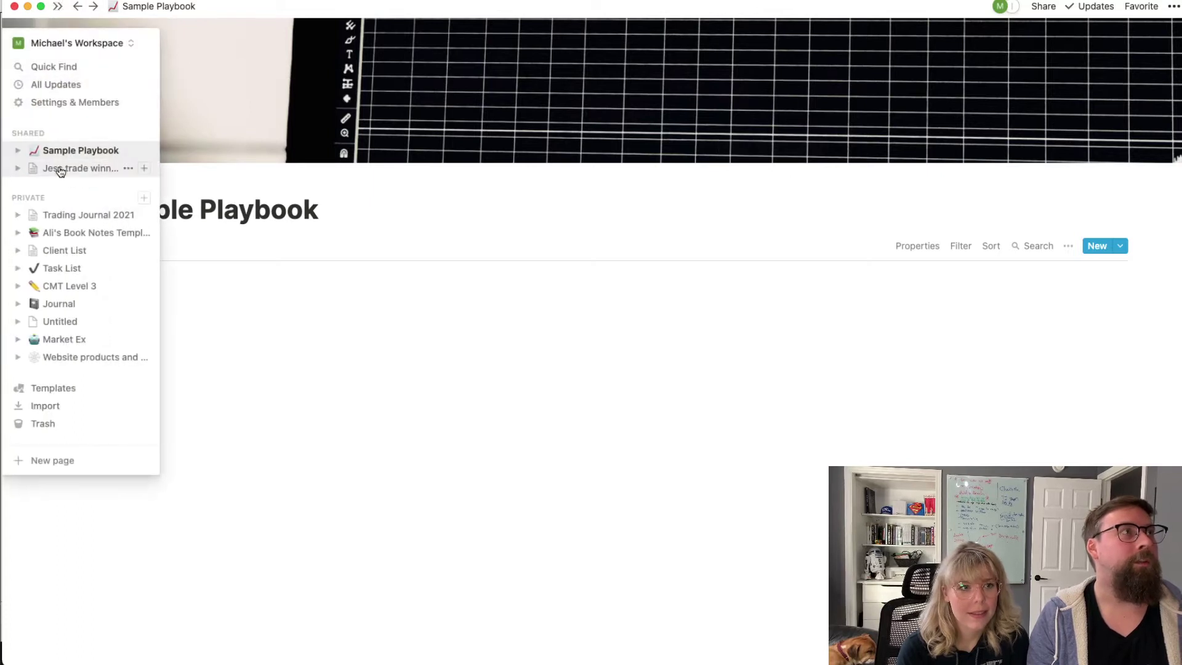
click(61, 170)
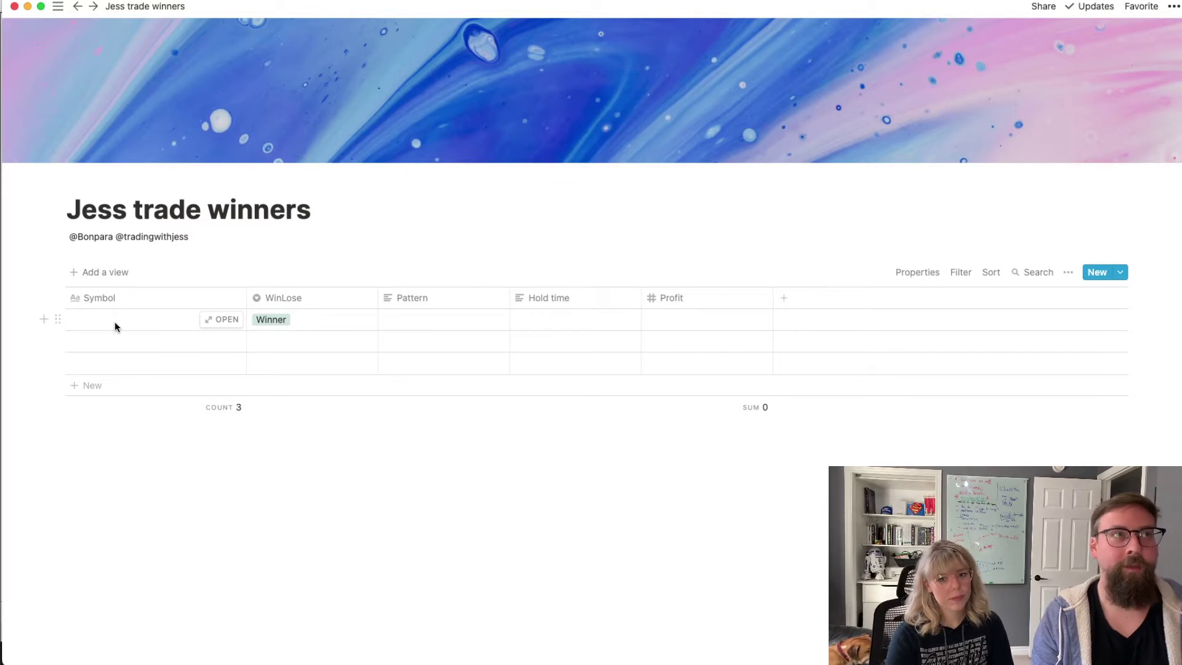
Examine the WinLose options and the Pattern, Hold time and Profit fields of the table's first row
click(283, 319)
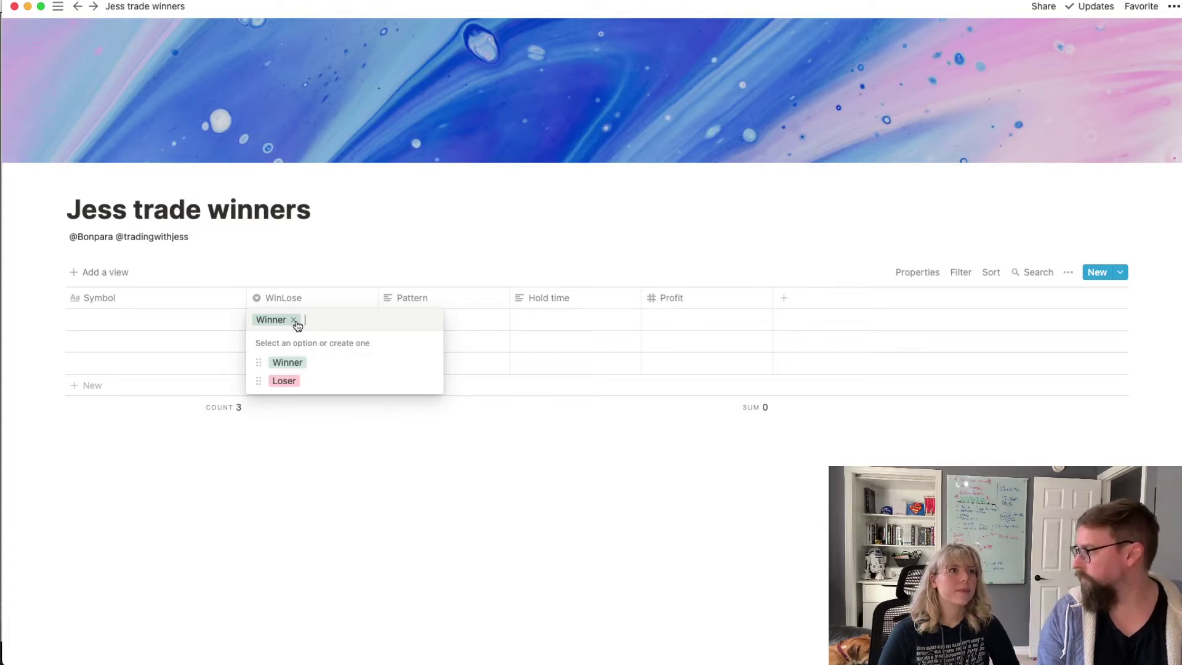
click(483, 323)
click(483, 325)
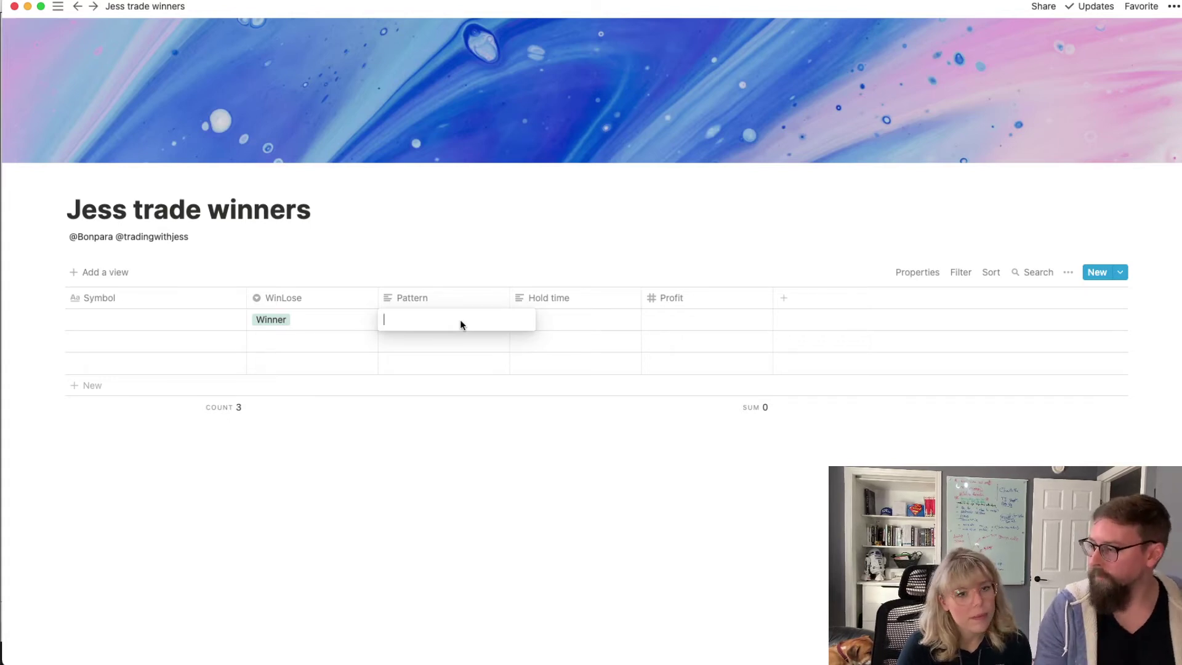
key(Escape)
click(592, 325)
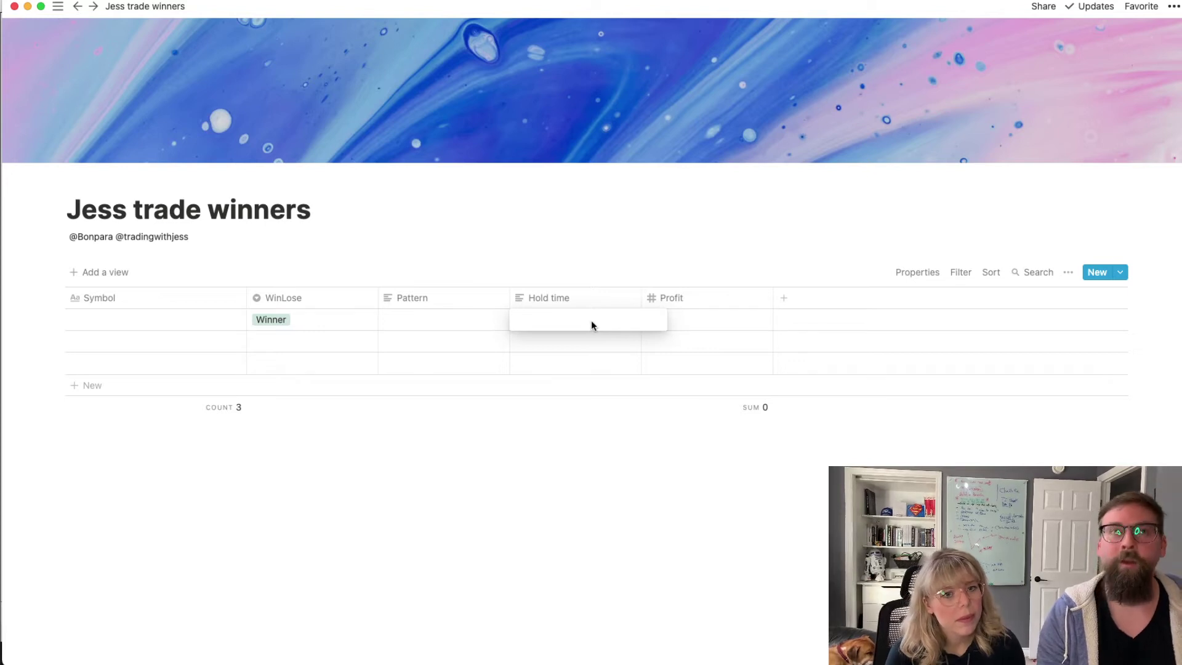
key(Escape)
click(707, 320)
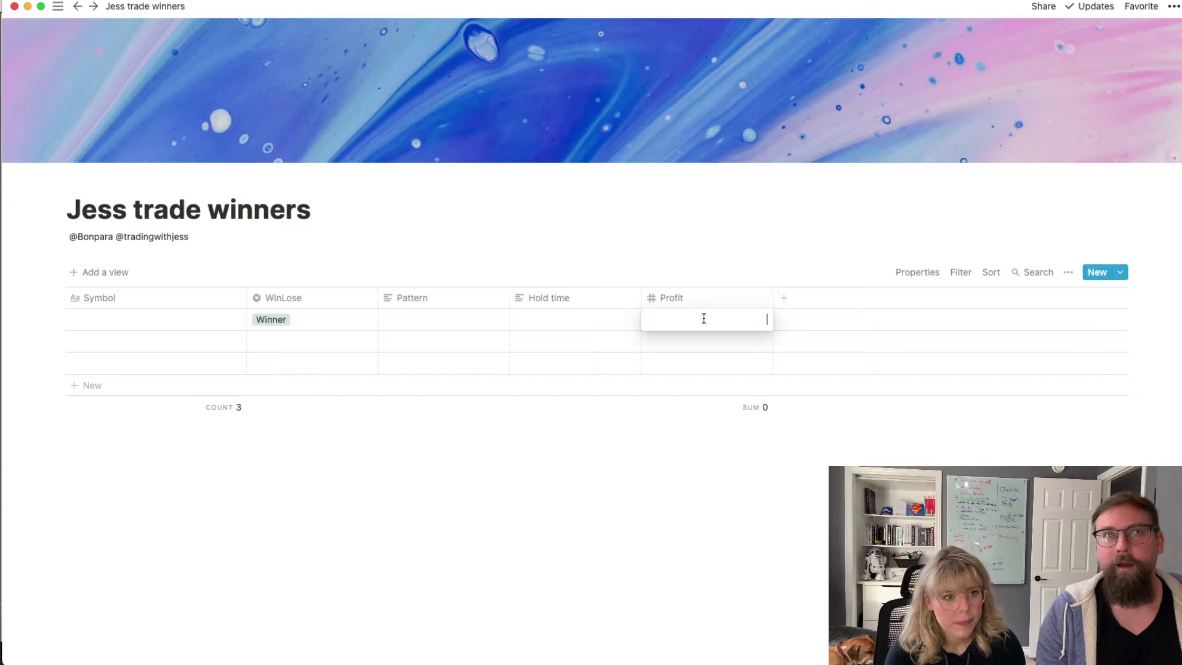
key(Escape)
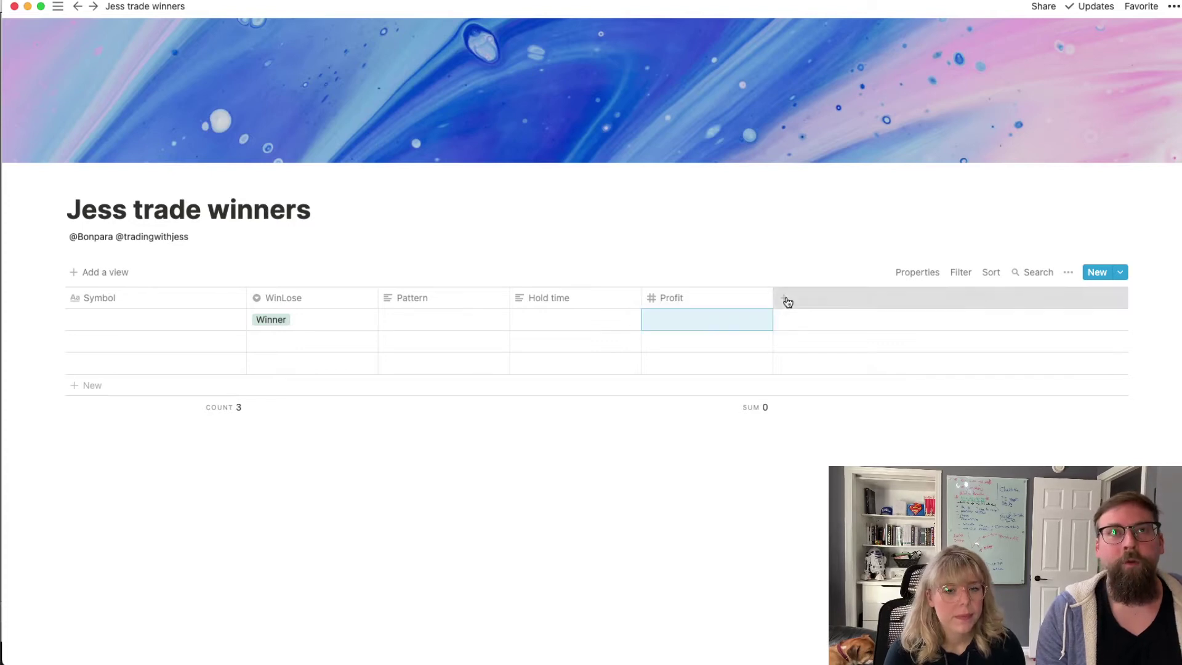
Add a new column named Risk after the Profit column
click(787, 302)
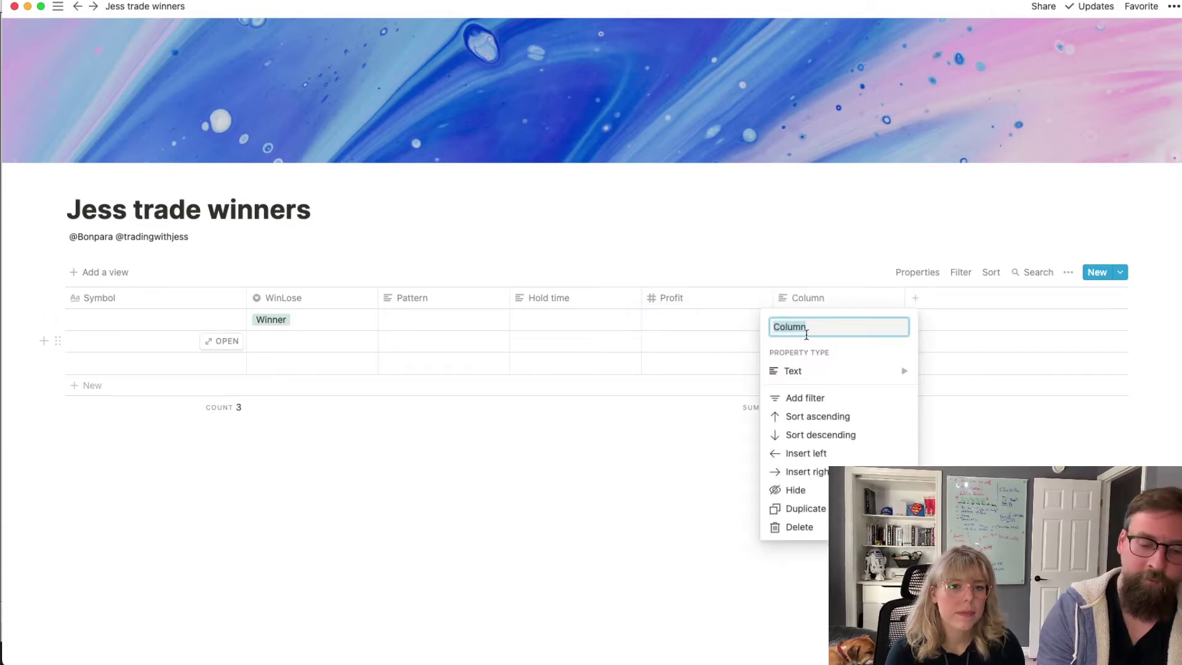
text(Rusk)
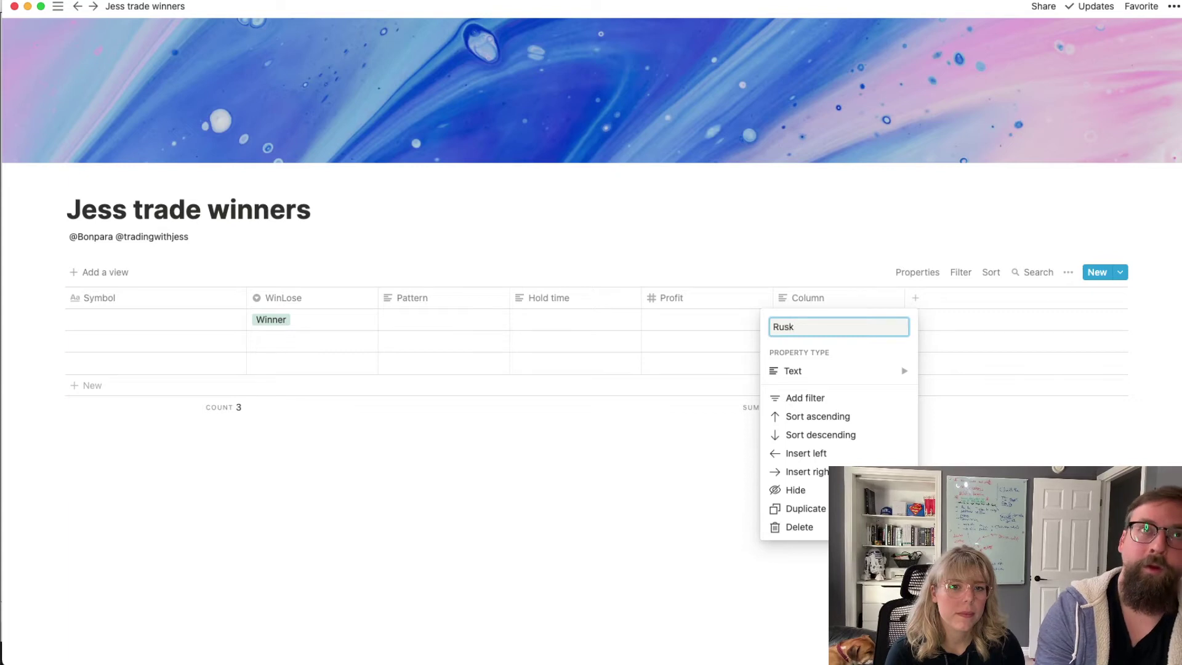
key(BackSpace)
key(BackSpace)
key(BackSpace)
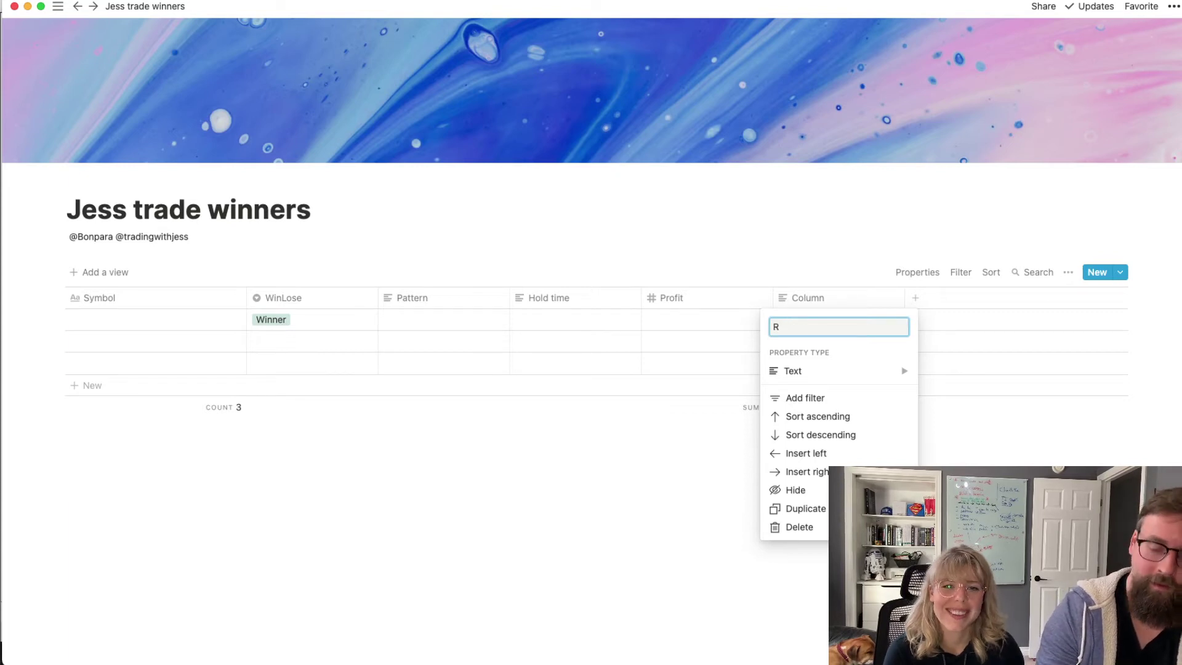
text(isk)
key(Return)
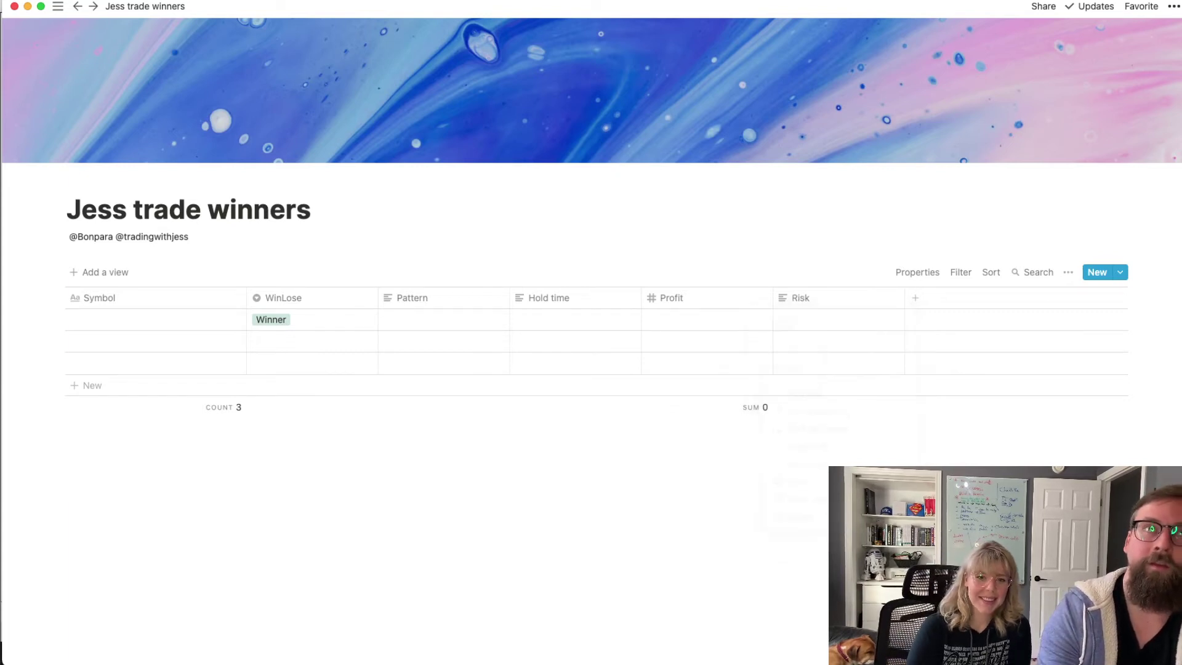
Change the Risk column's property type to Number
click(802, 304)
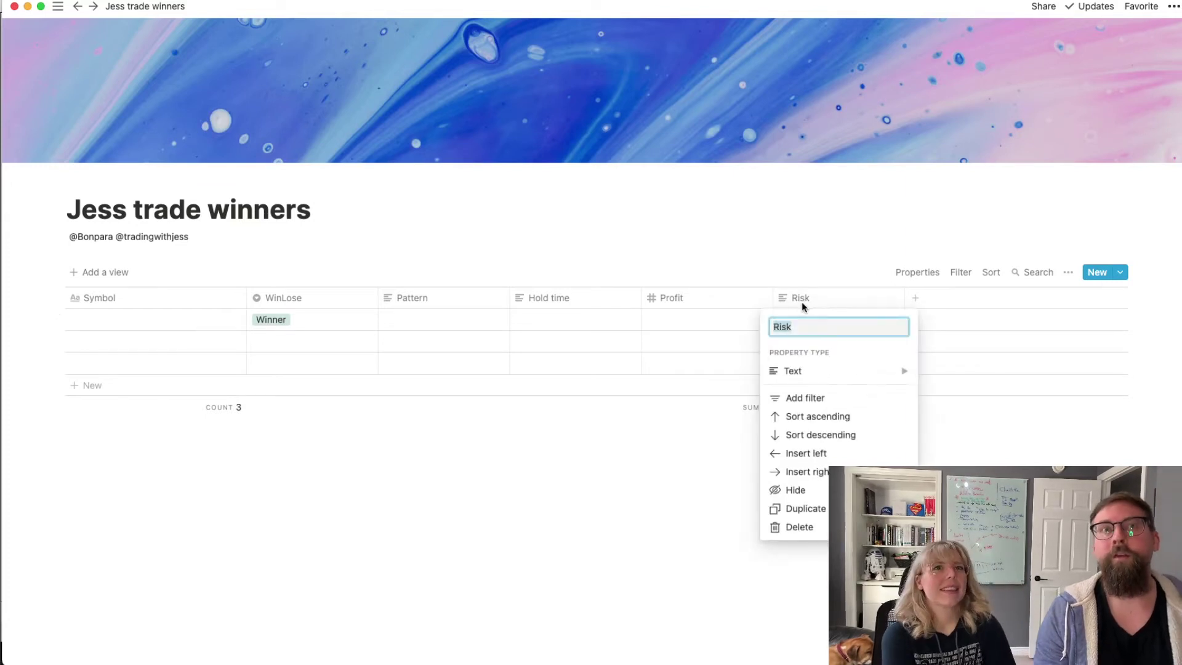
mouse_move(873, 376)
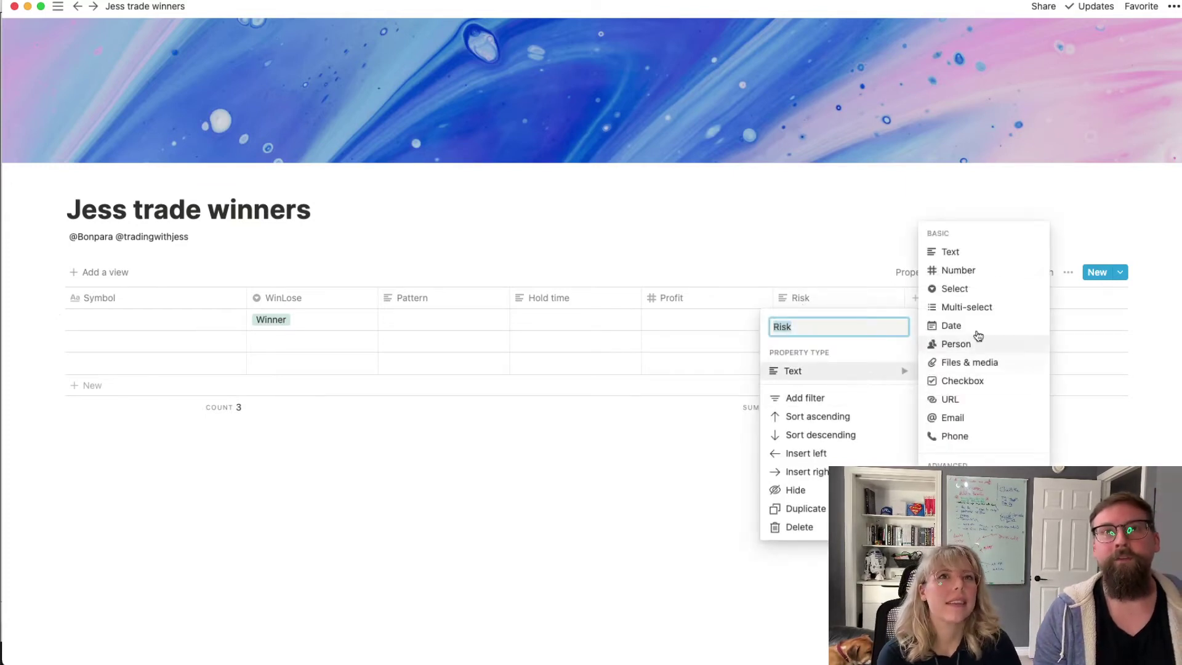
click(971, 269)
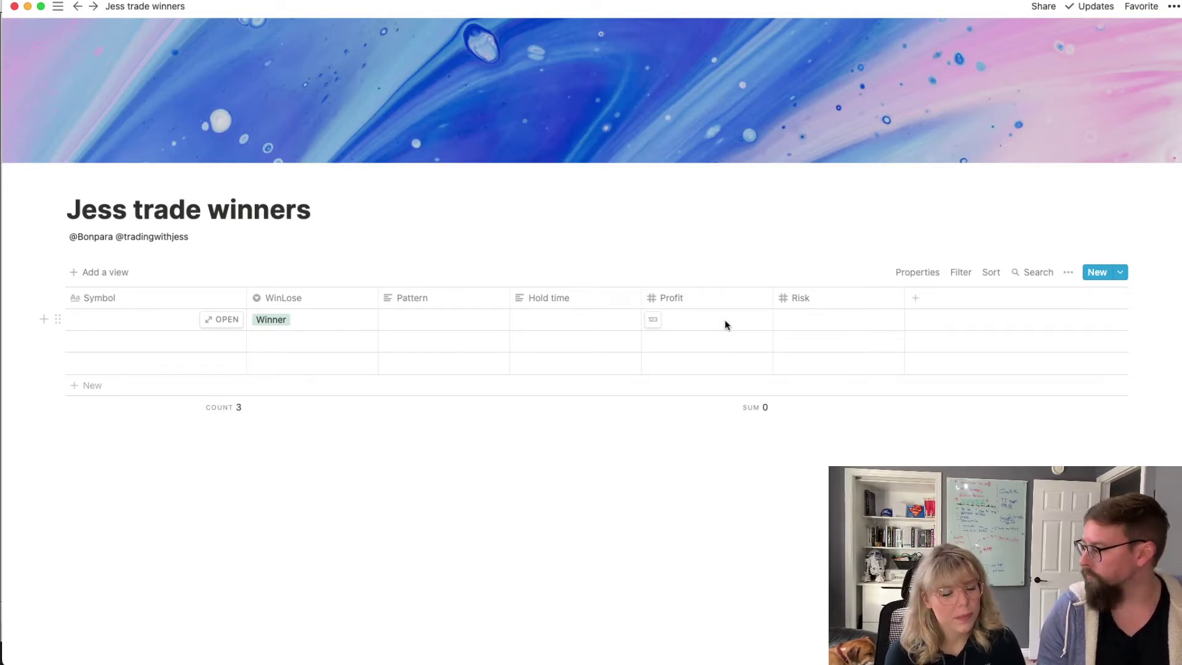
Enter ESPR as the symbol in the table's first row
click(116, 321)
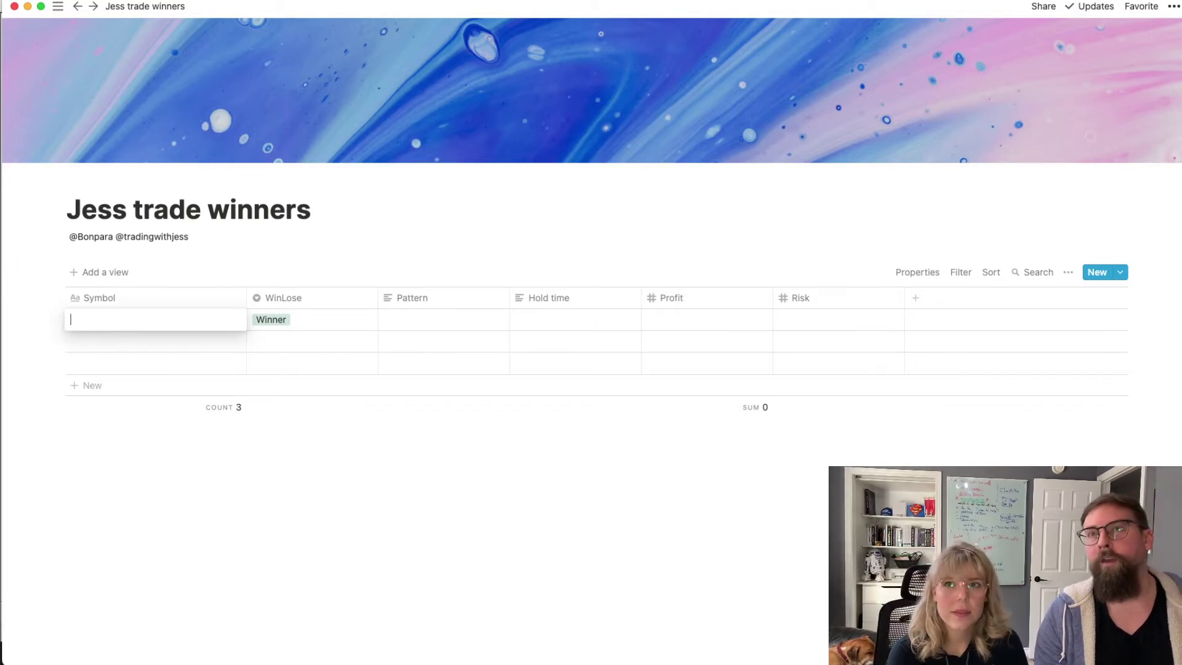
key(super+Tab)
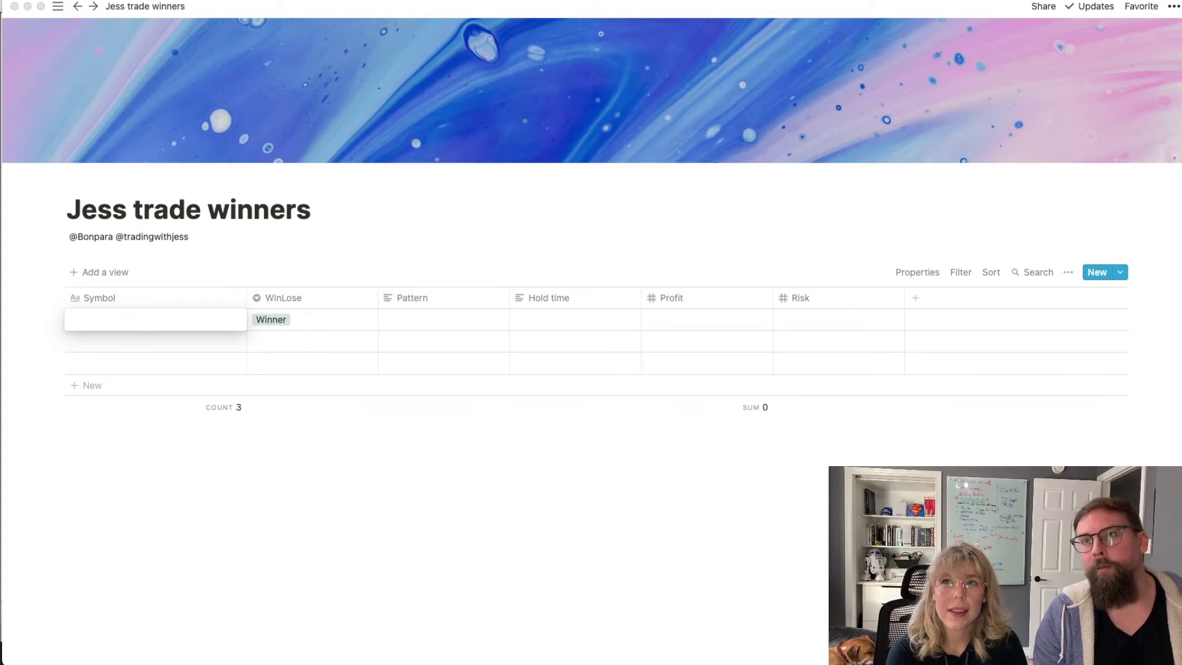
click(112, 319)
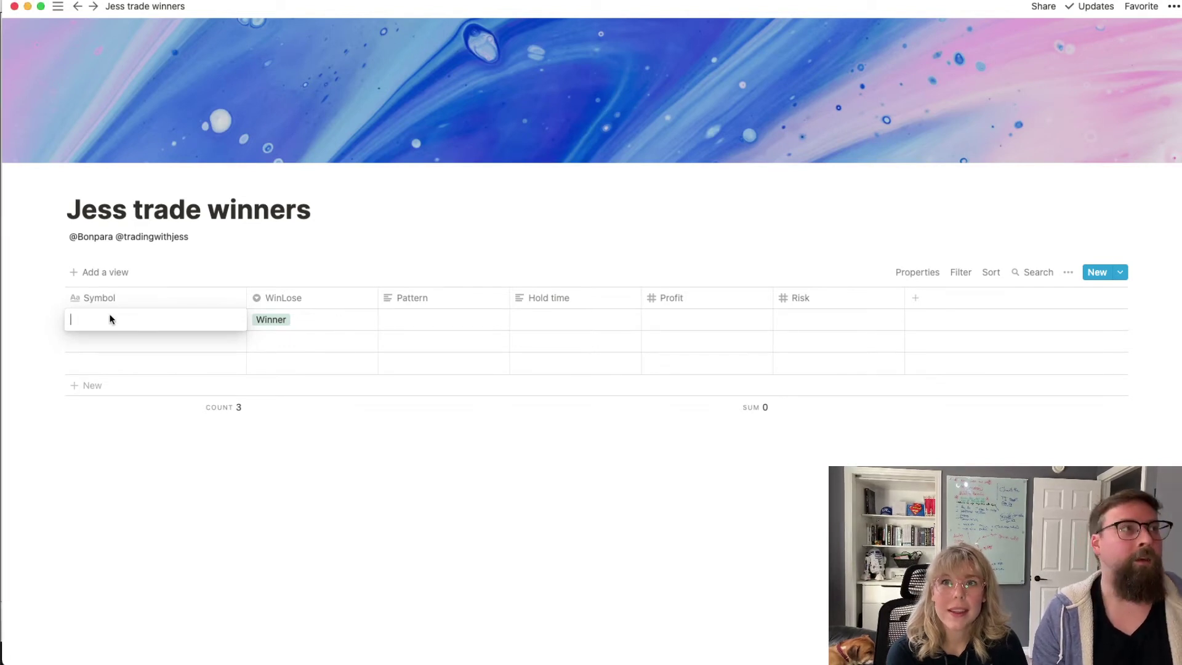
text(ESPR)
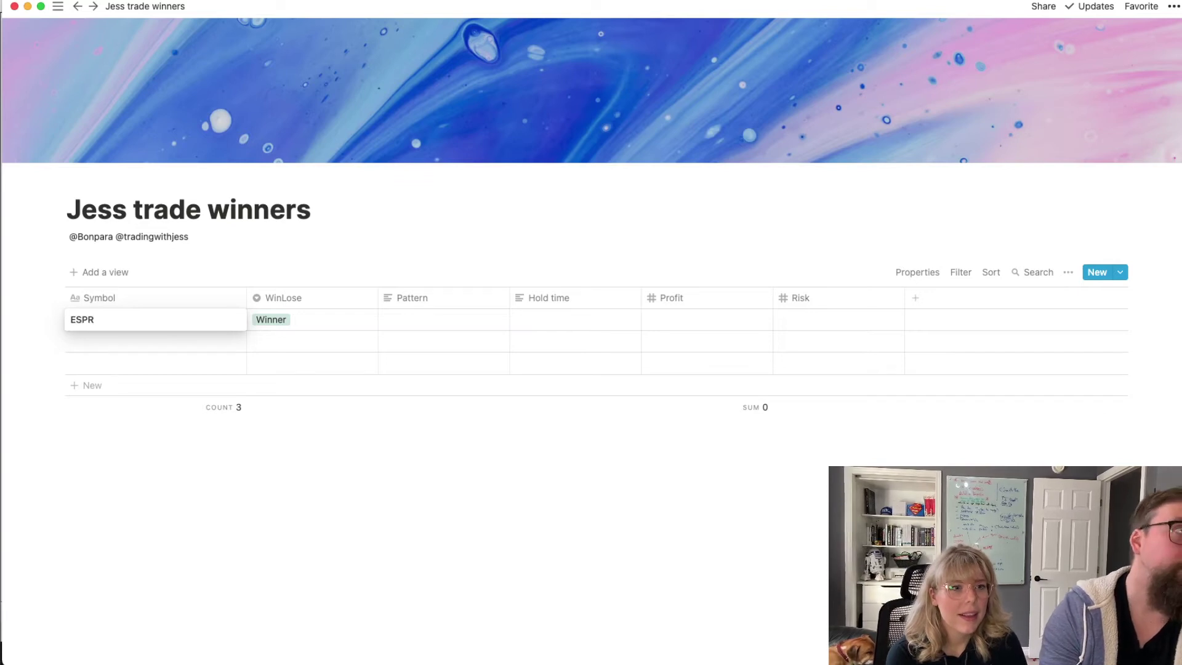
key(Return)
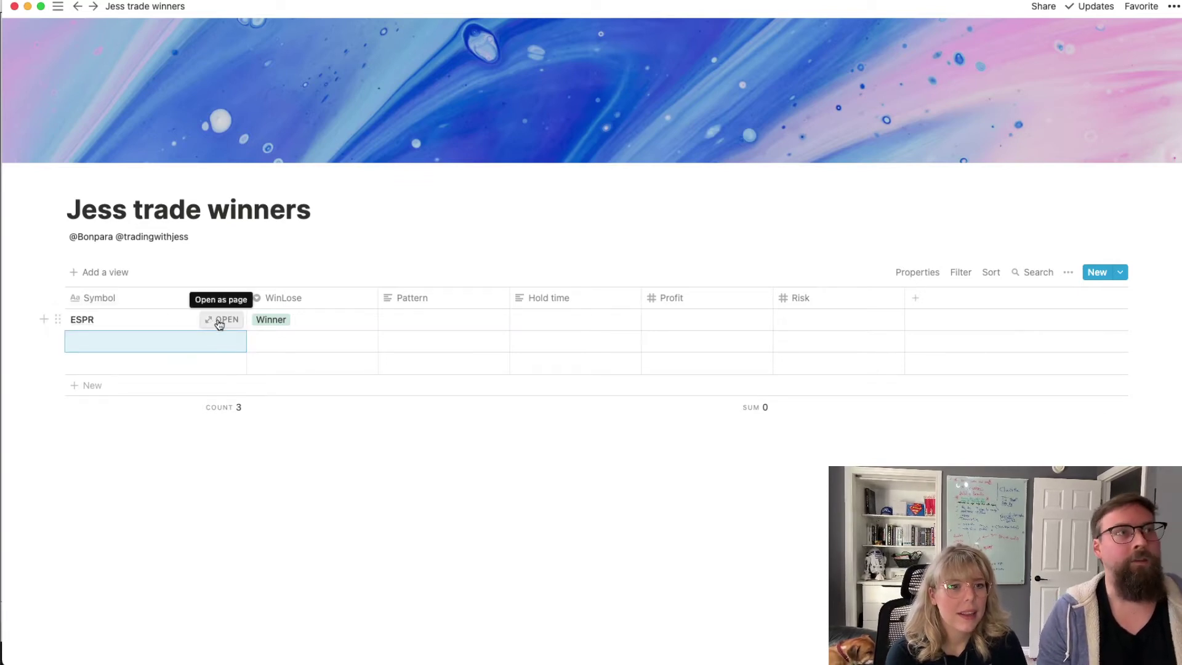
Open the ESPR entry's page and insert the ESPR daily chart image in its body
click(219, 321)
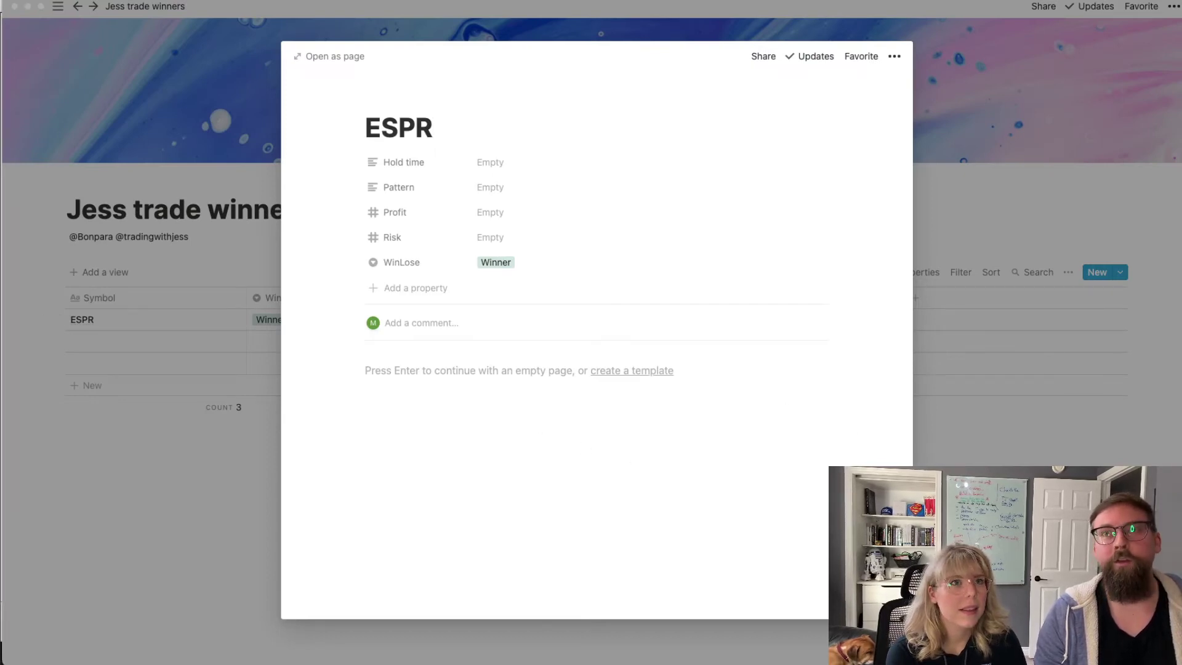
drag(1181, 443, 608, 463)
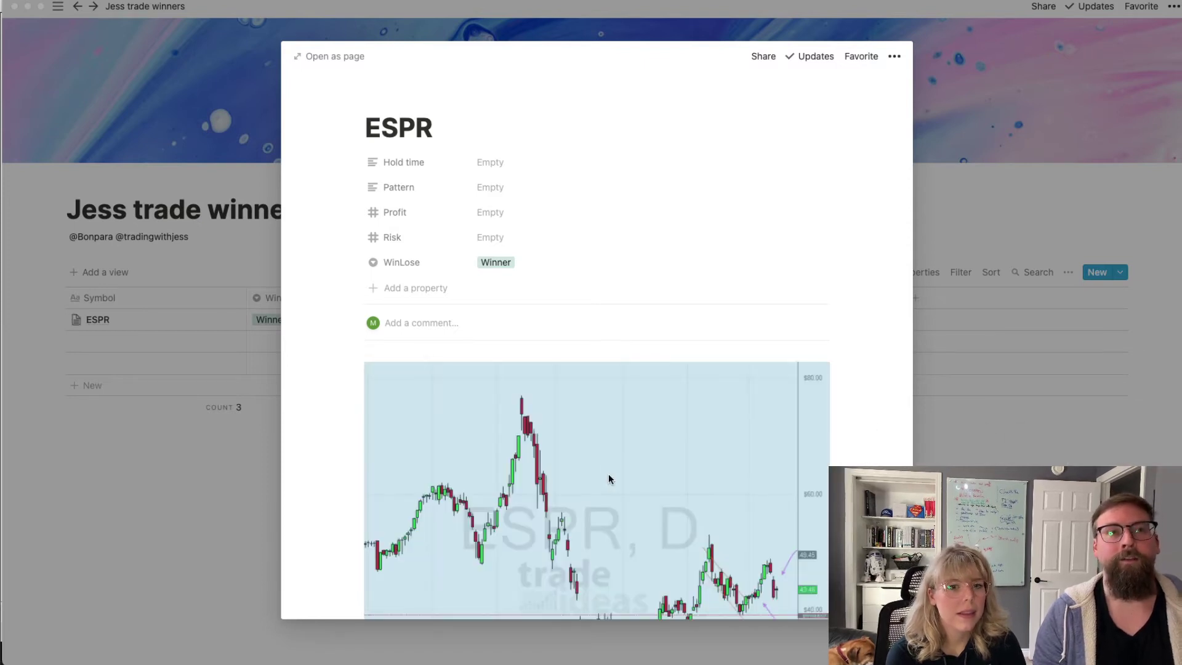
scroll(608, 474, down, 3)
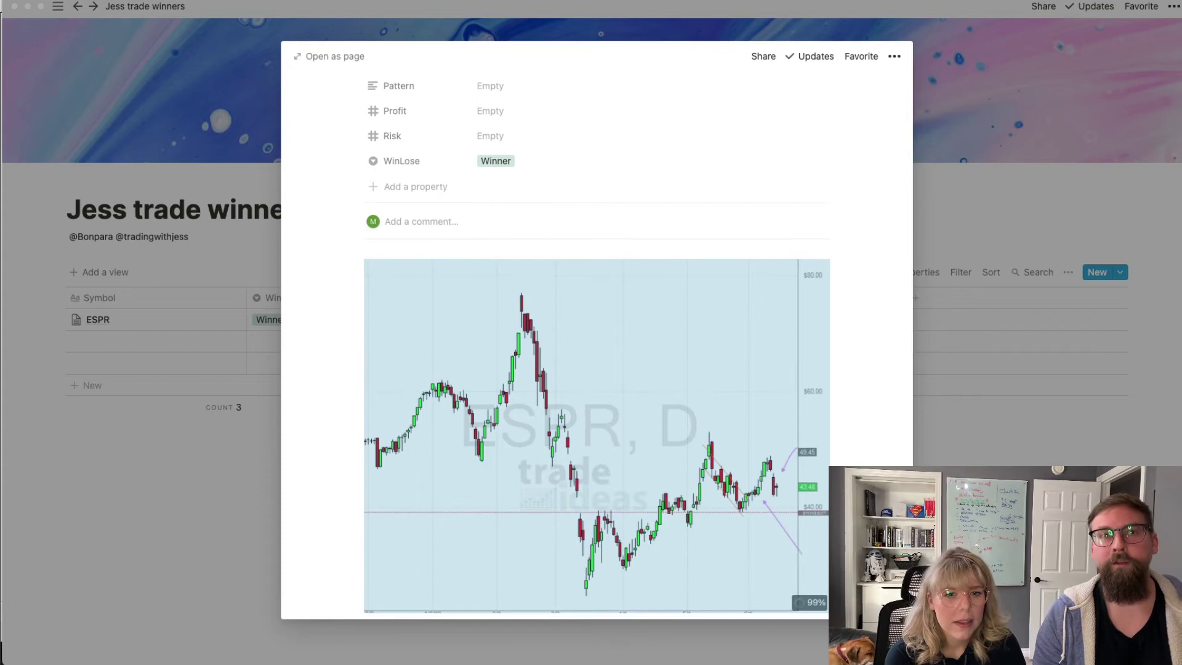
scroll(598, 430, down, 2)
click(354, 584)
click(376, 581)
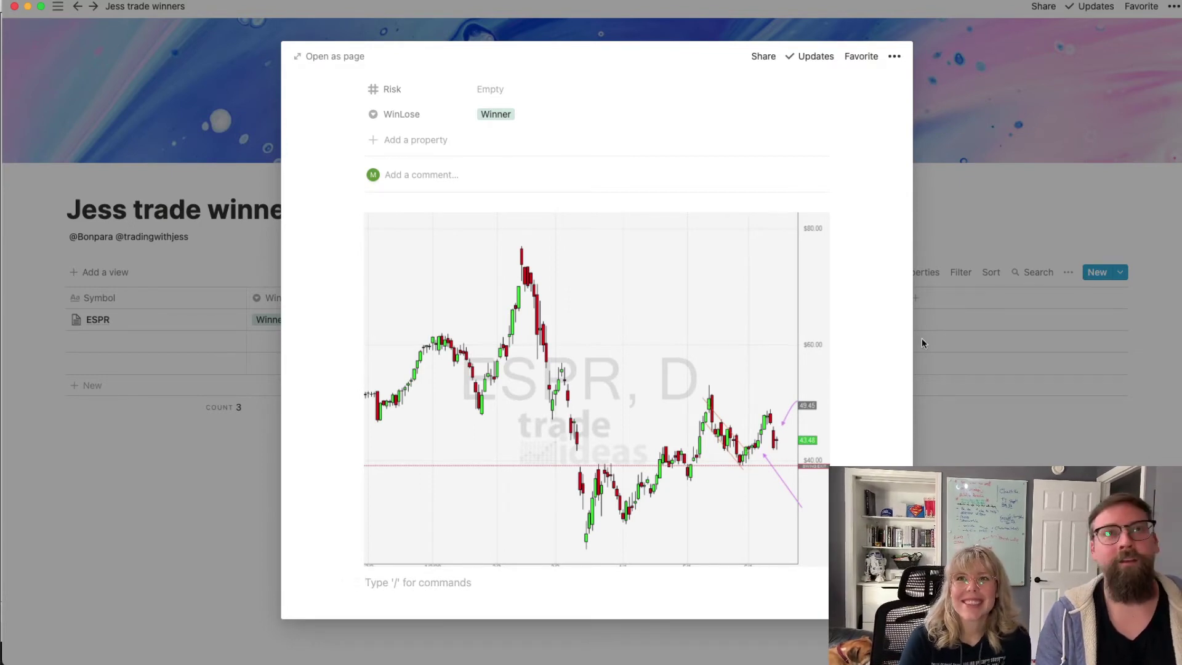
Delete the ESPR chart image from the entry and insert the INSG daily chart image instead
click(654, 294)
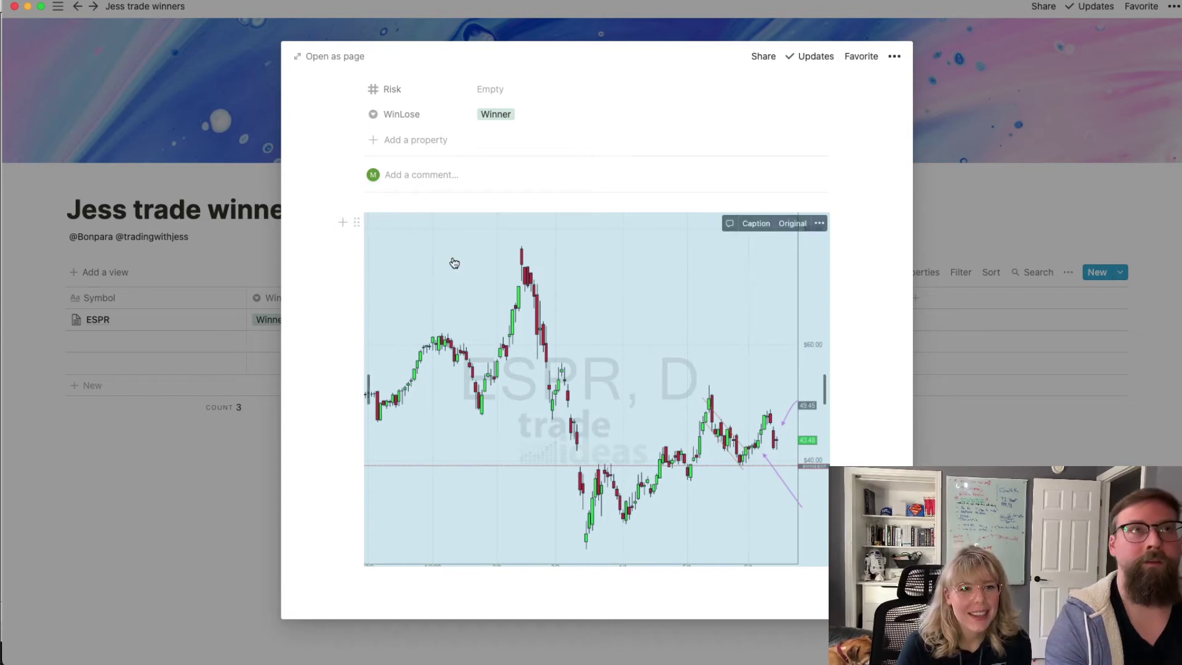
key(BackSpace)
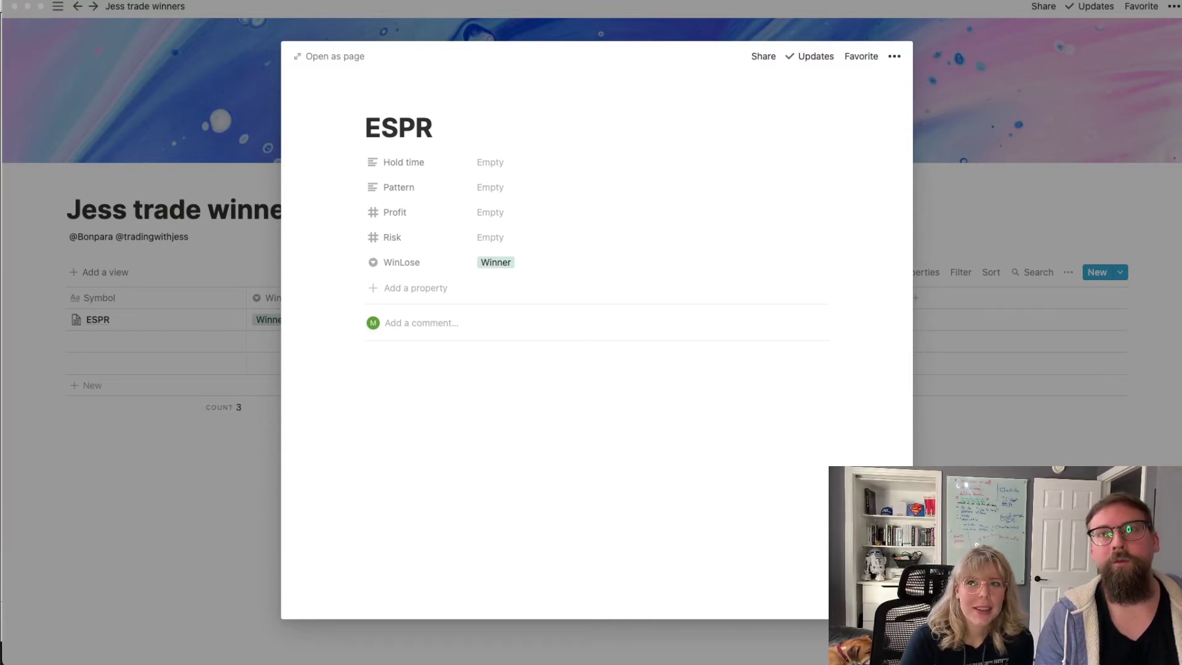
drag(470, 453, 502, 453)
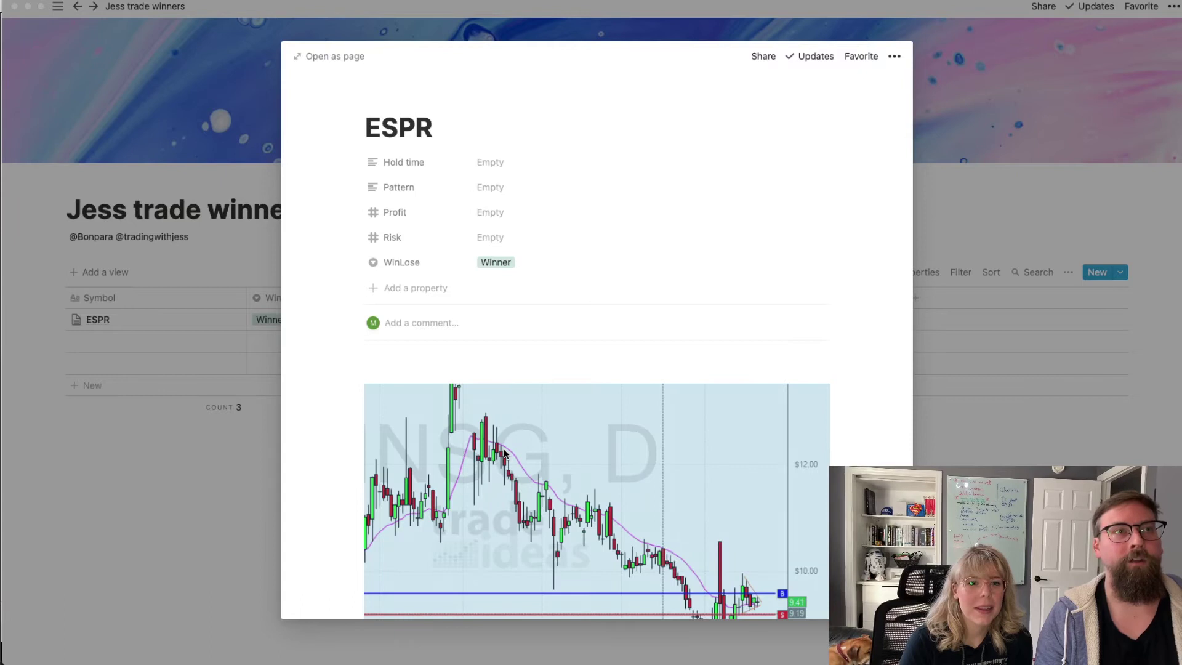
scroll(483, 419, down, 5)
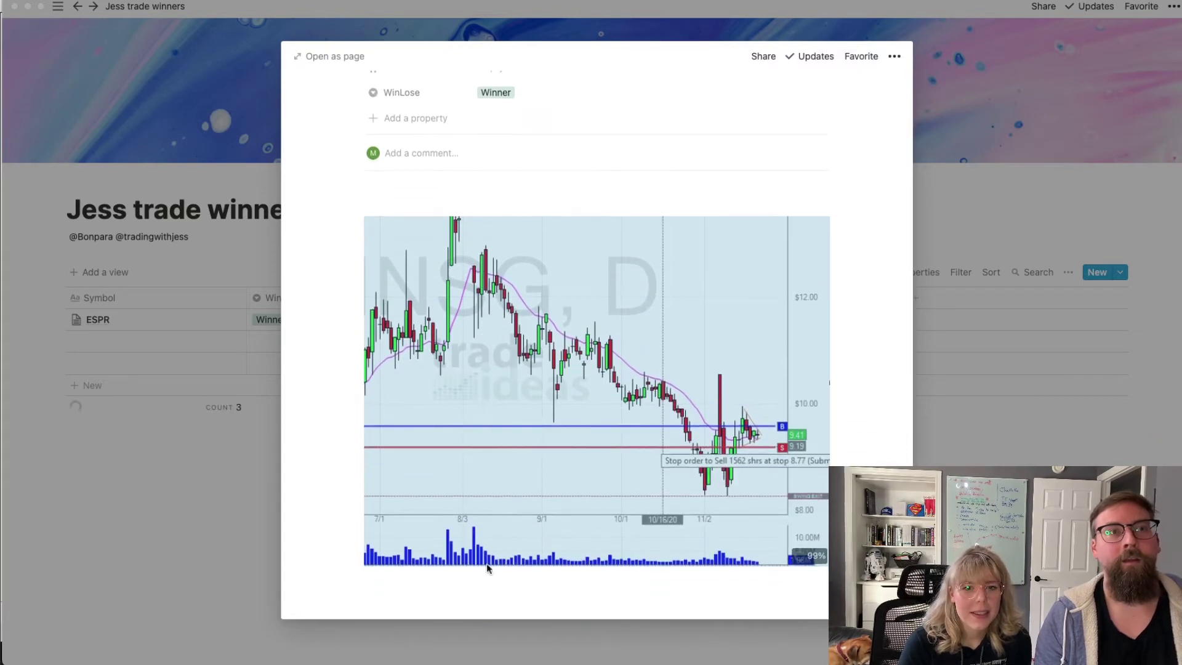
click(455, 582)
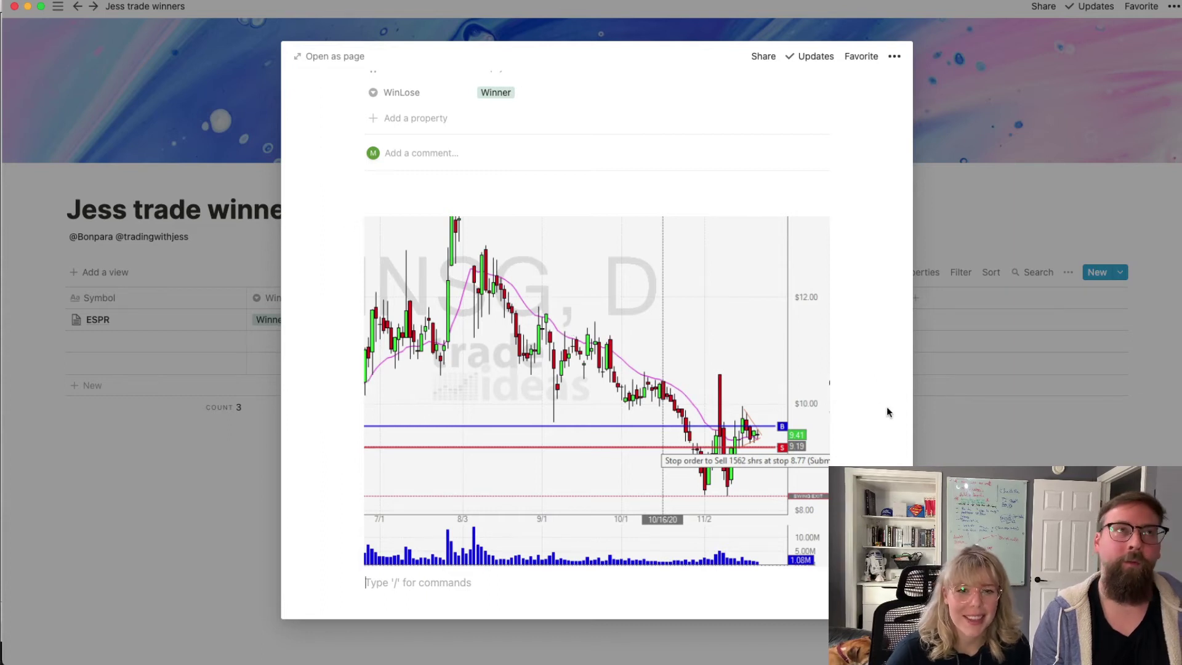
scroll(868, 380, down, 1)
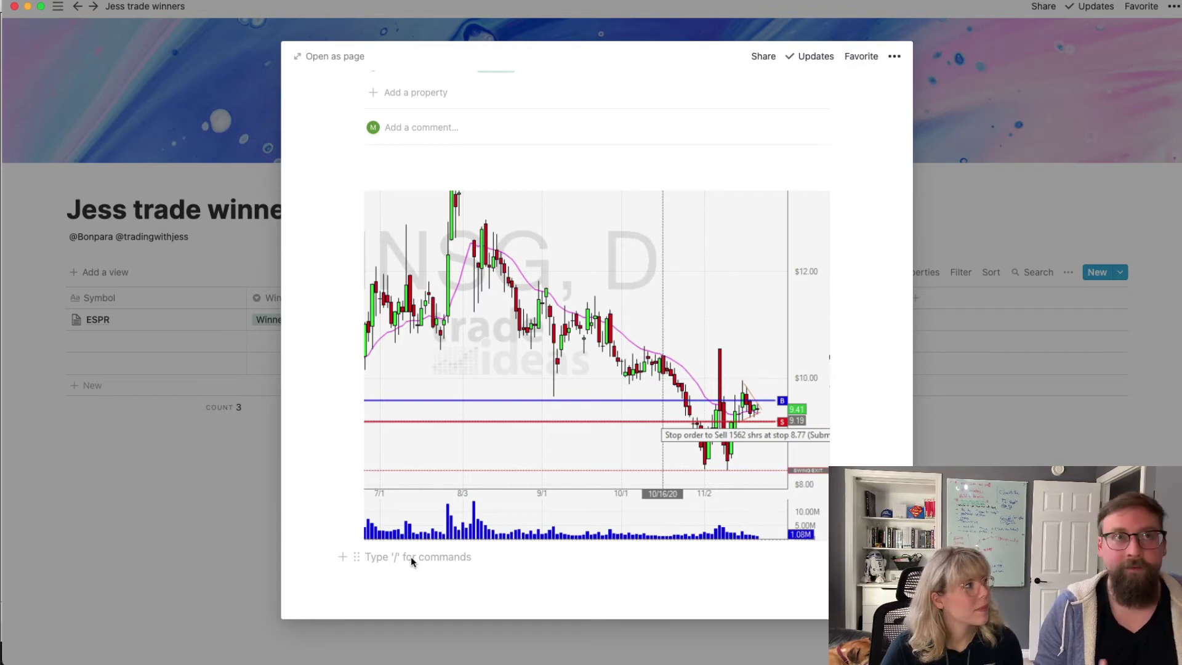
Rename the ESPR entry as INSG and close its page to return to the table
scroll(443, 307, up, 5)
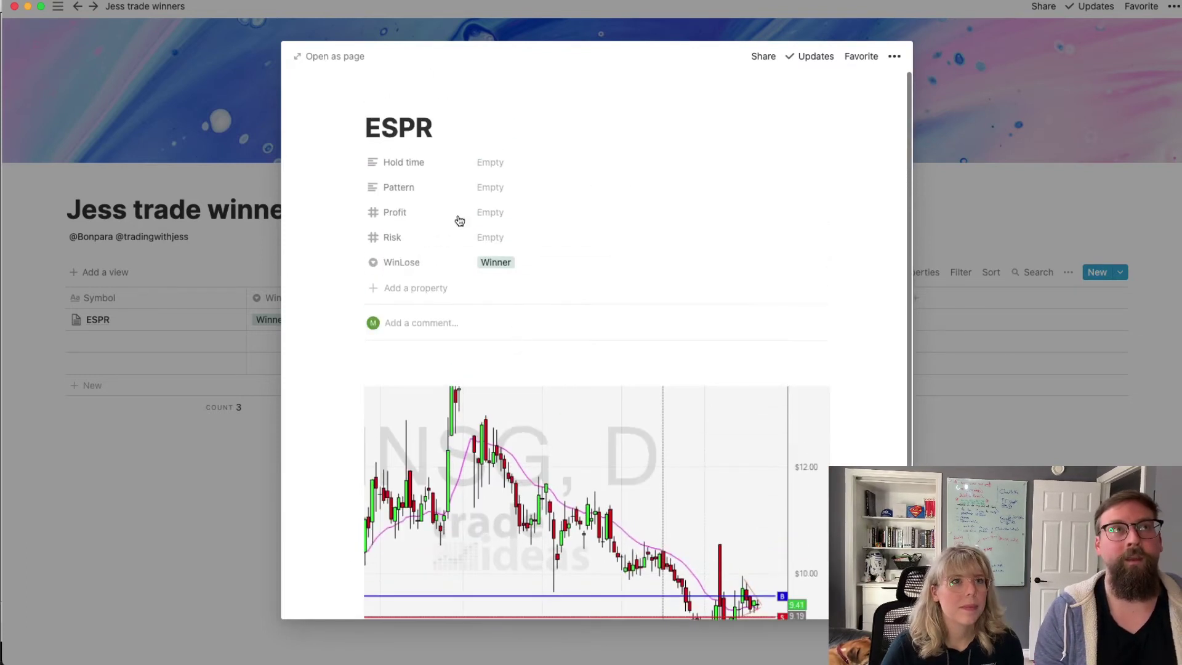
drag(434, 128, 363, 125)
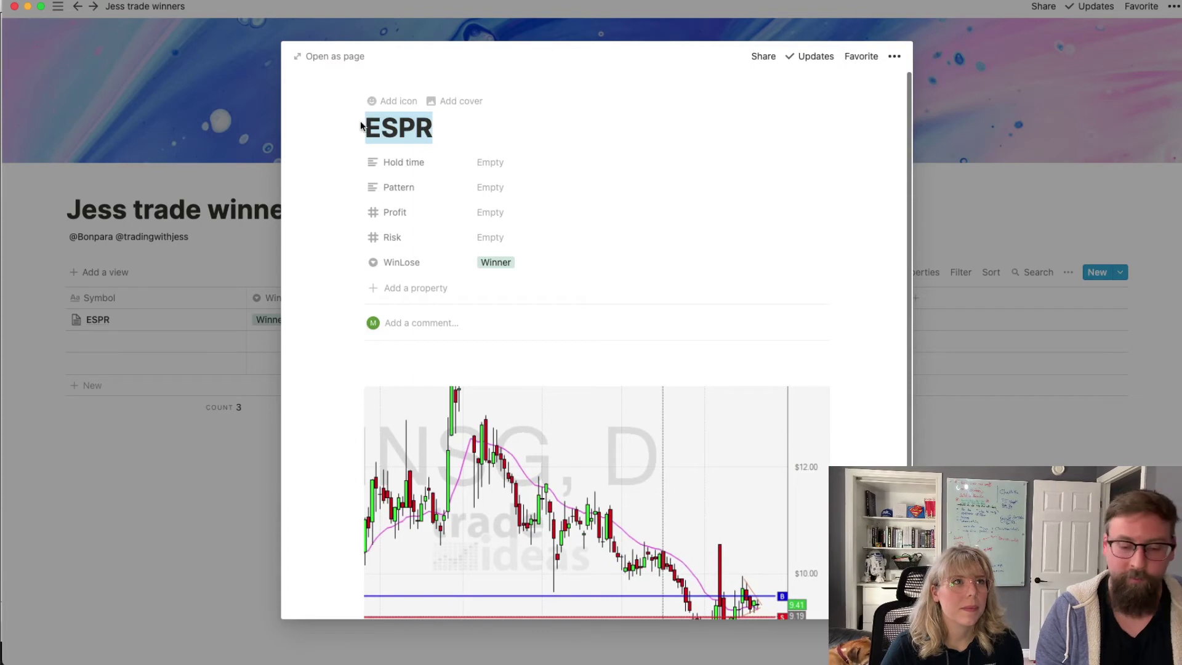
text(IN)
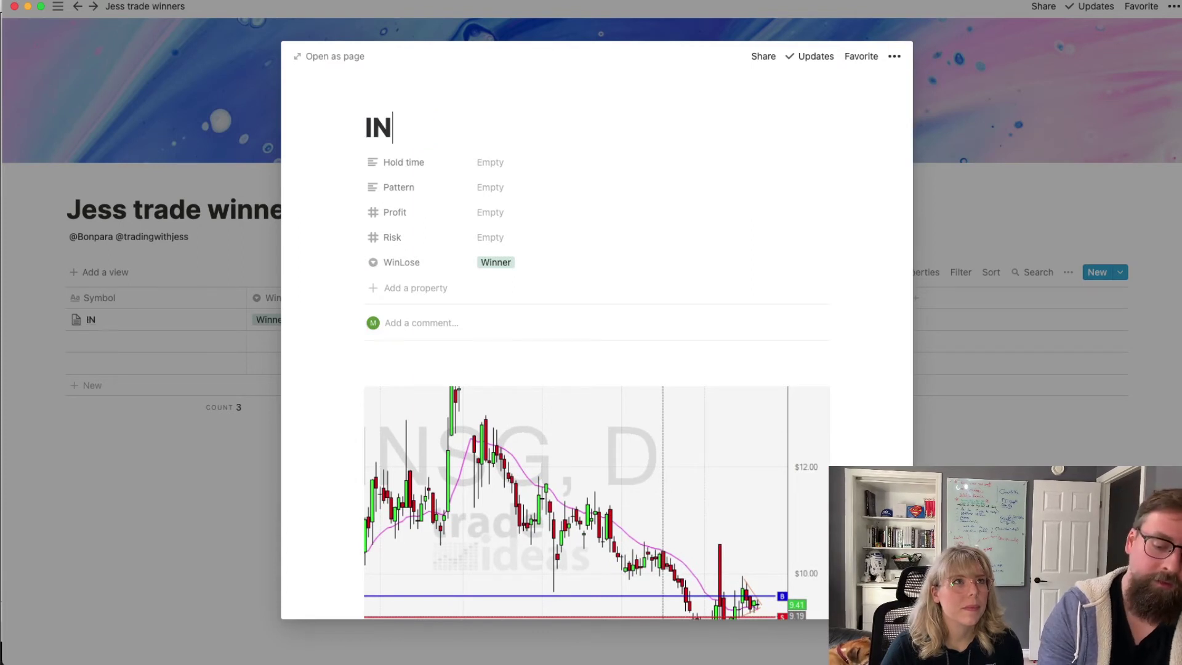
text(SG)
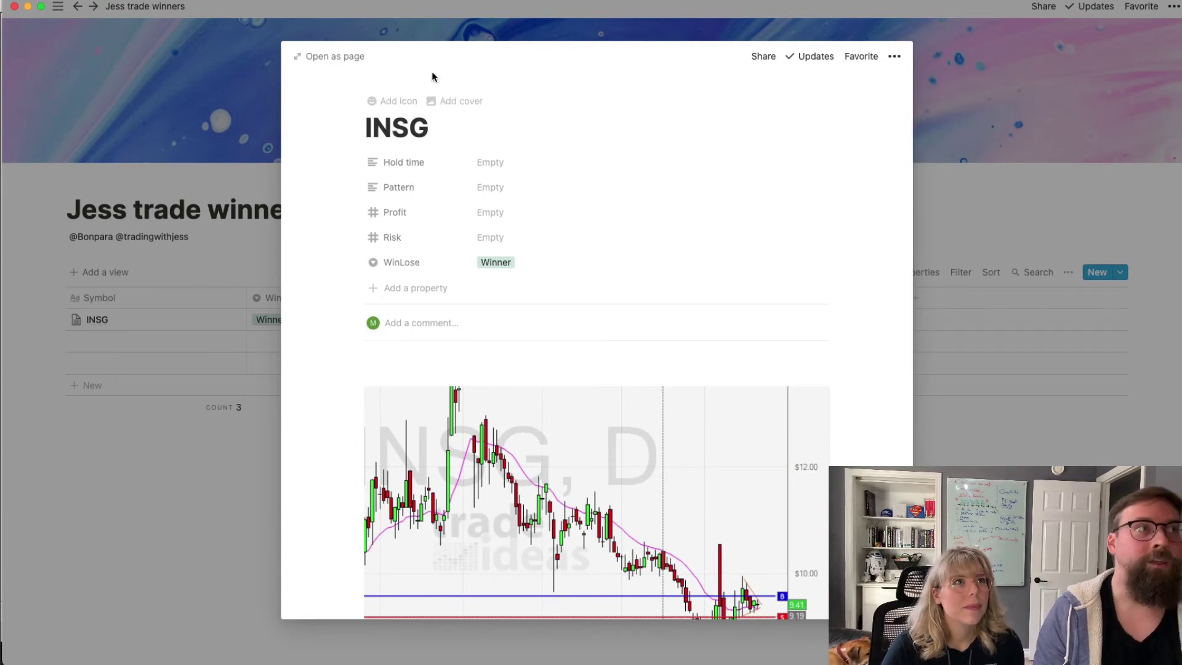
click(1004, 330)
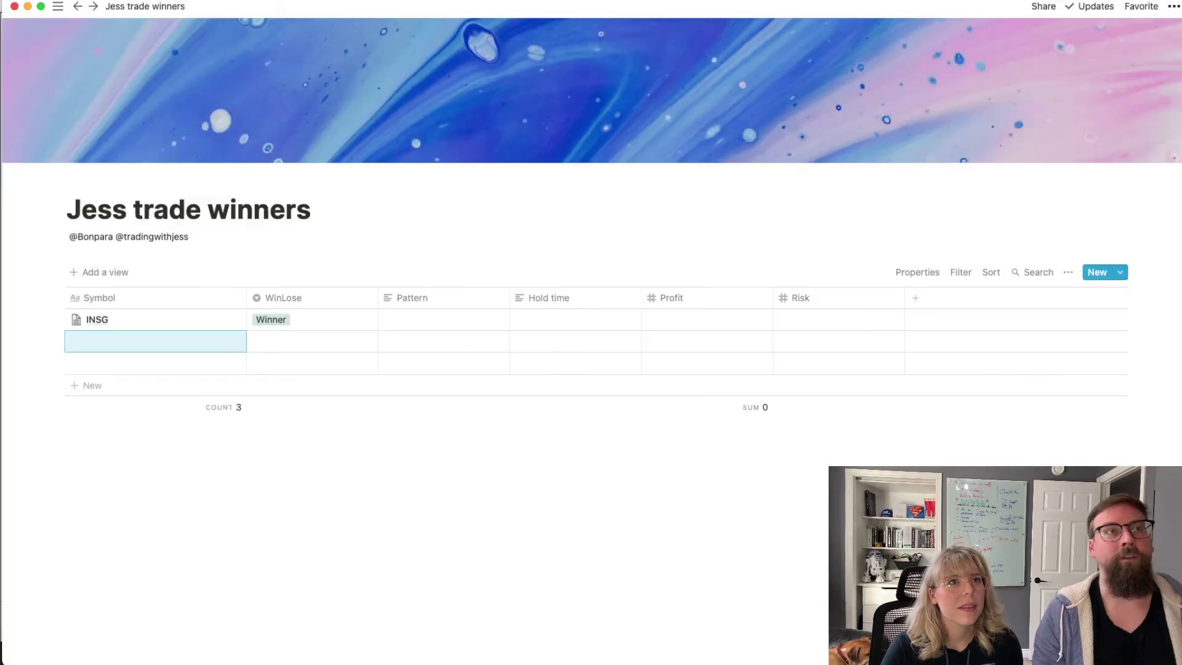